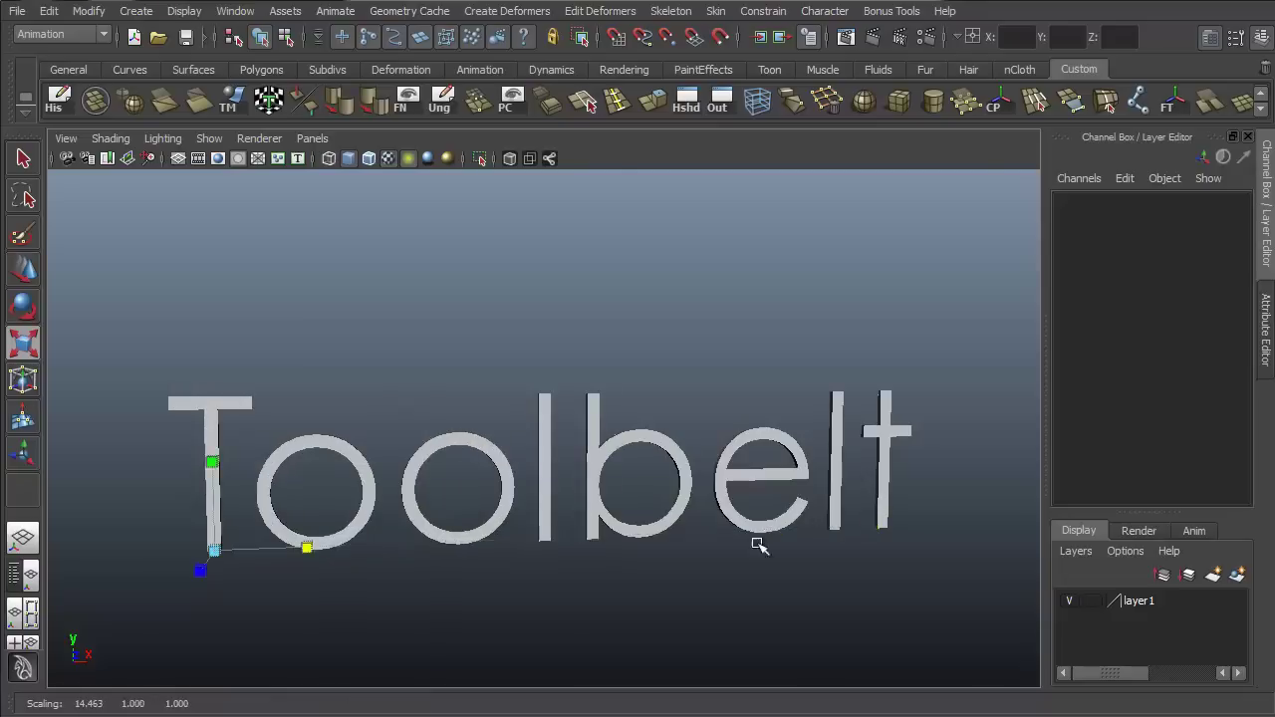
key("e")
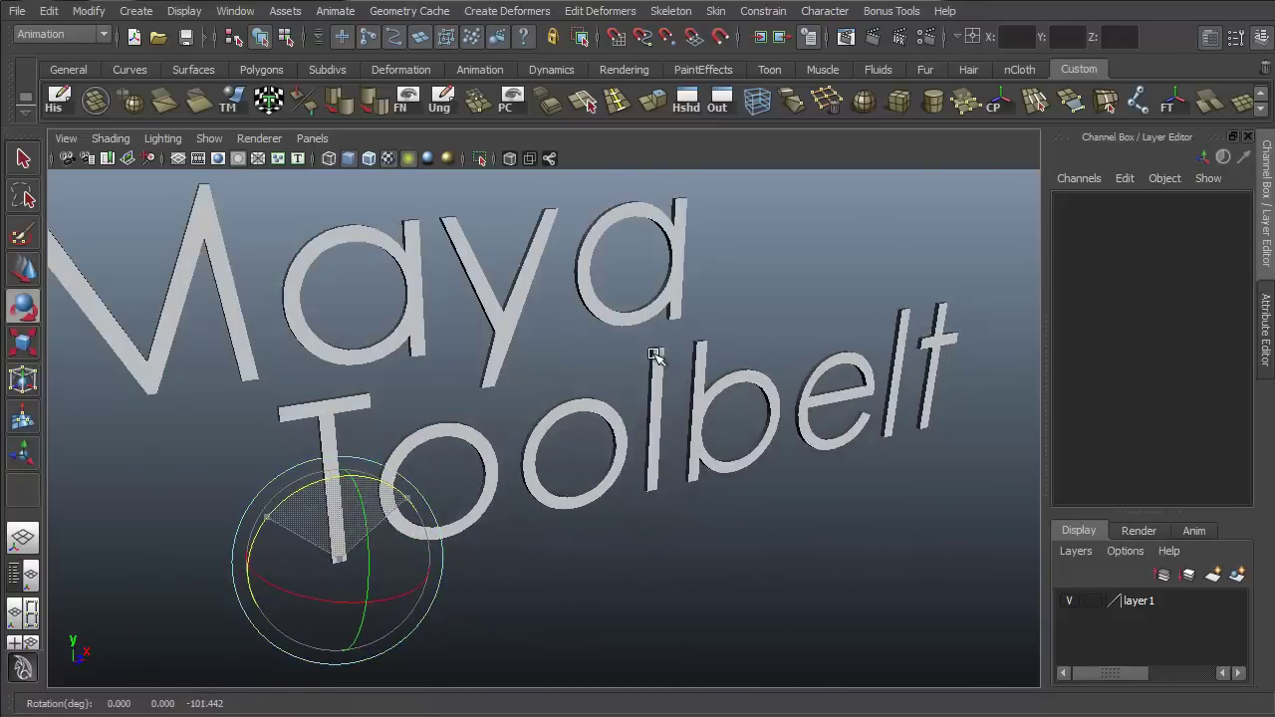
key("w")
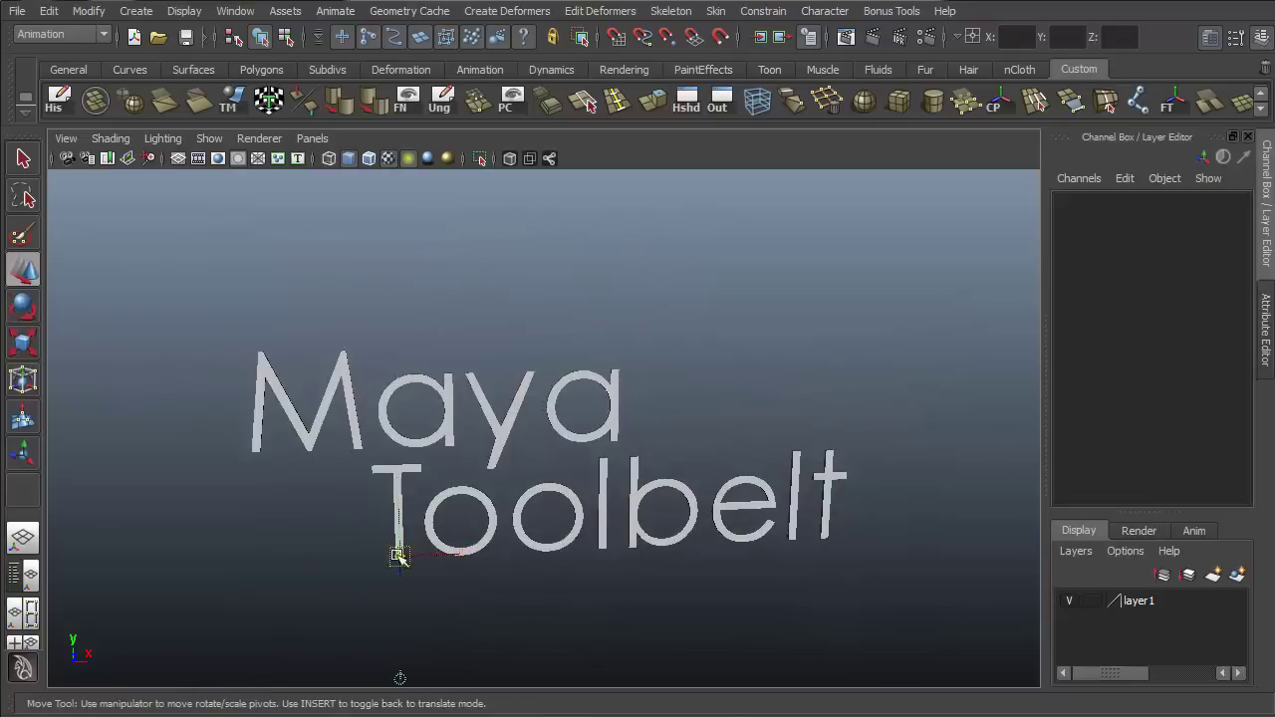
left_click(299, 418)
left_click_drag(302, 307, 842, 376)
key("q")
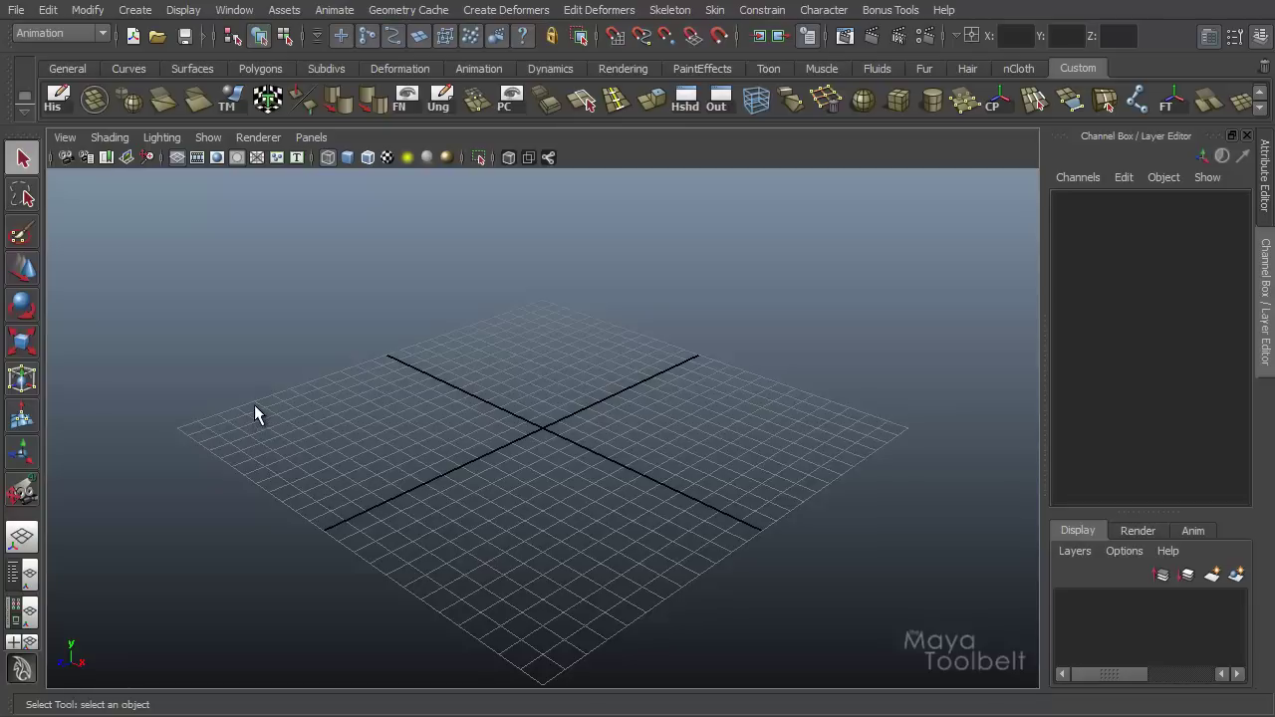
Open the Yaw-Pitch Tool's settings from a detached Camera Tools list and close that floating list.
left_click(62, 137)
mouse_move(126, 392)
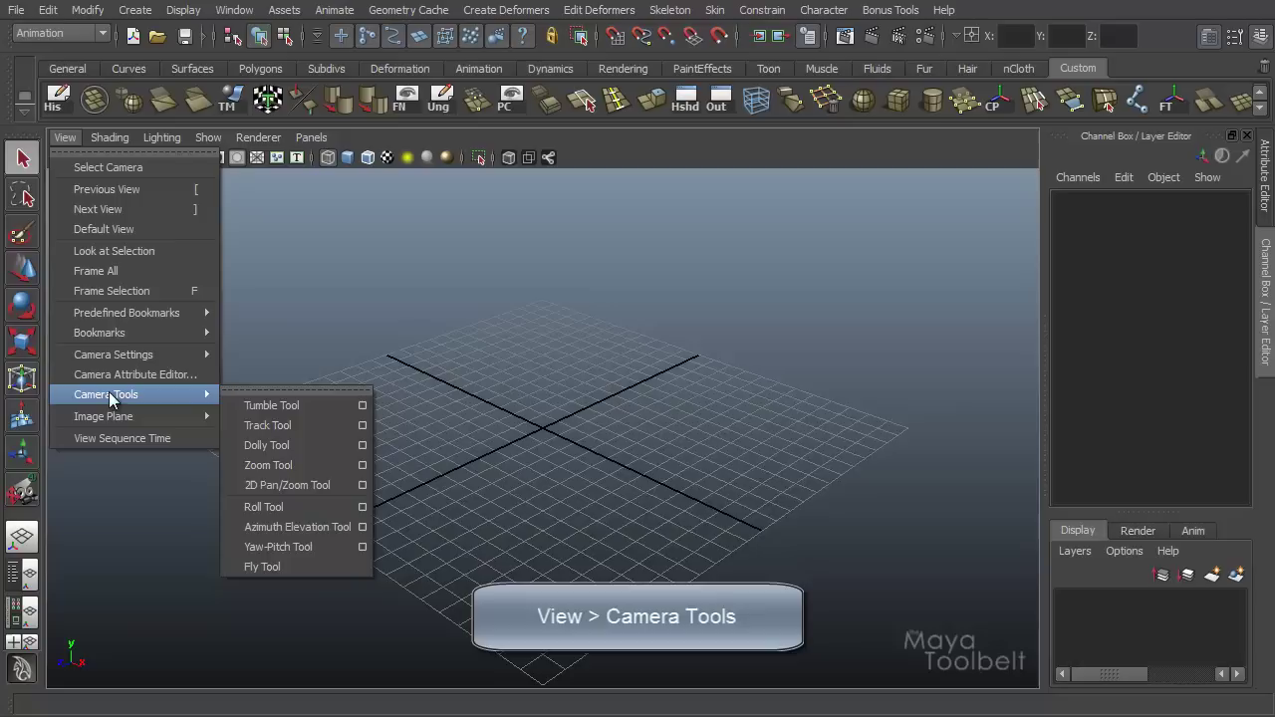
left_click(308, 389)
left_click_drag(304, 382, 140, 193)
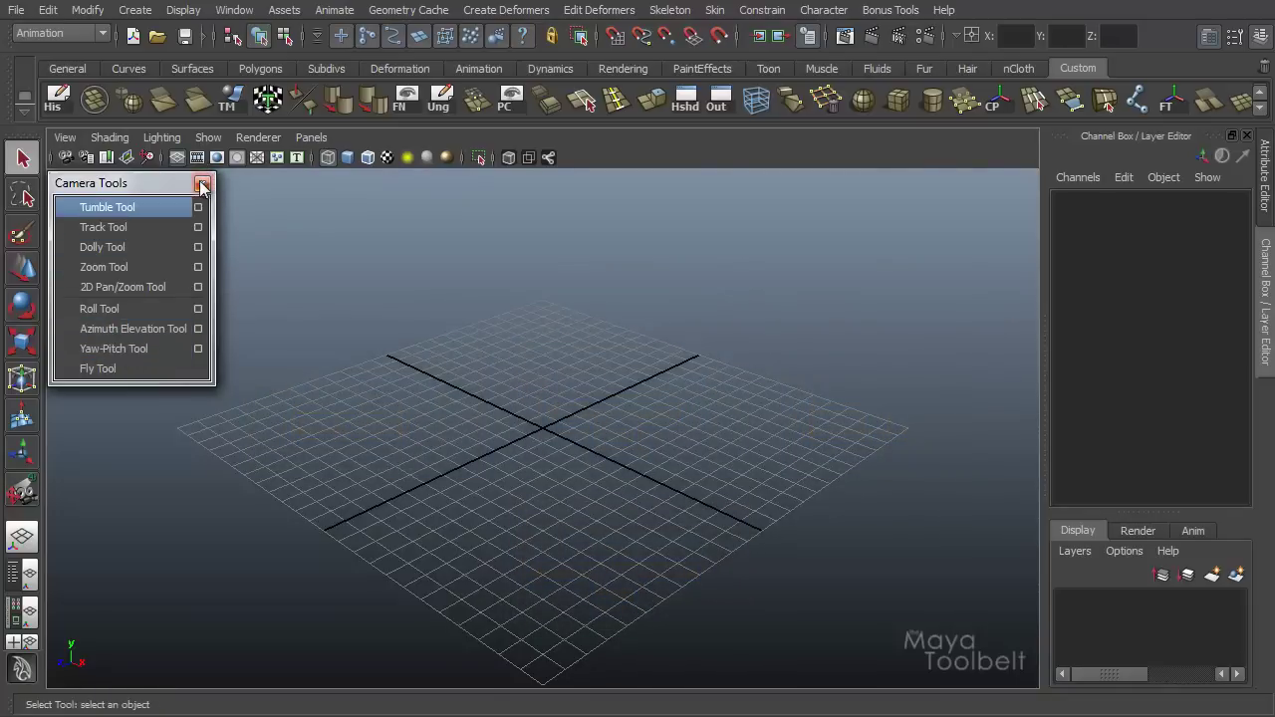
left_click(198, 349)
left_click(203, 184)
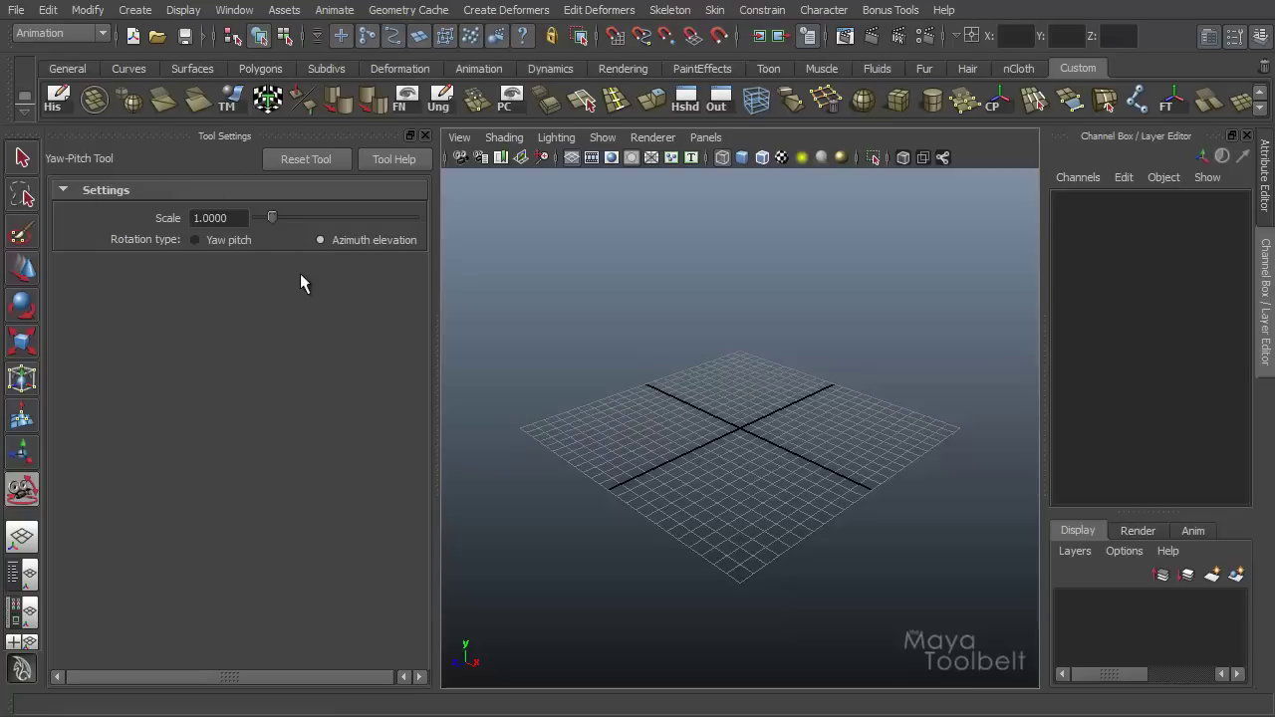
Set the Yaw-Pitch Tool's rotation type to Yaw pitch and try it by swivelling the camera over the grid.
left_click(194, 241)
left_click(319, 239)
left_click(227, 237)
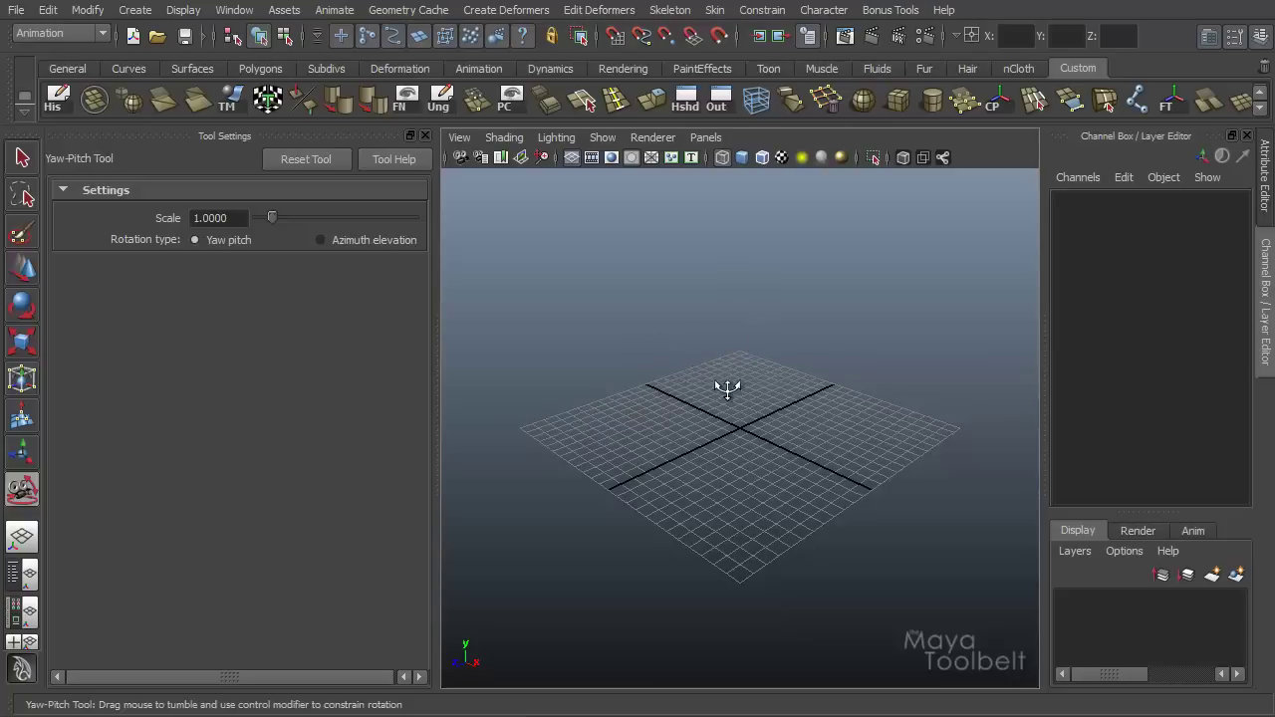
left_click_drag(751, 404, 732, 355)
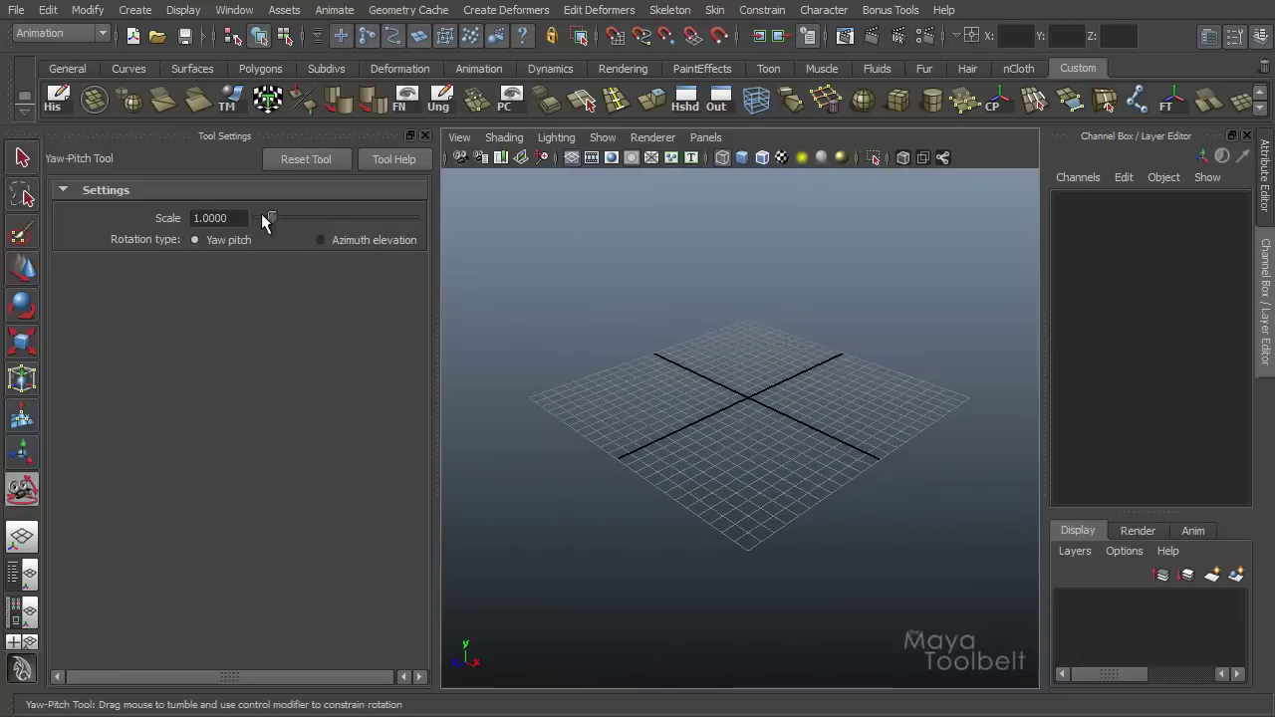
Try the Yaw-Pitch Tool at a scale of 5 and at 0.25, swivelling the camera with each value.
left_click_drag(760, 387, 832, 445)
double_click(231, 217)
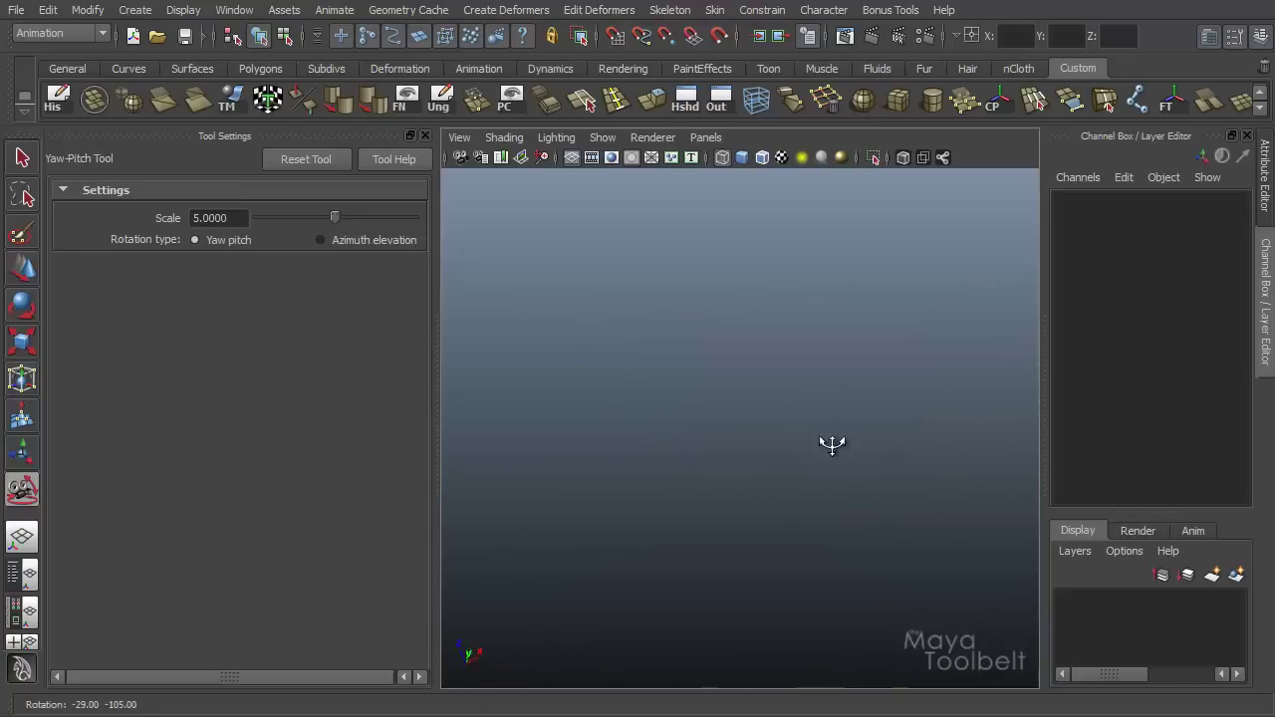
left_click_drag(801, 350, 798, 376)
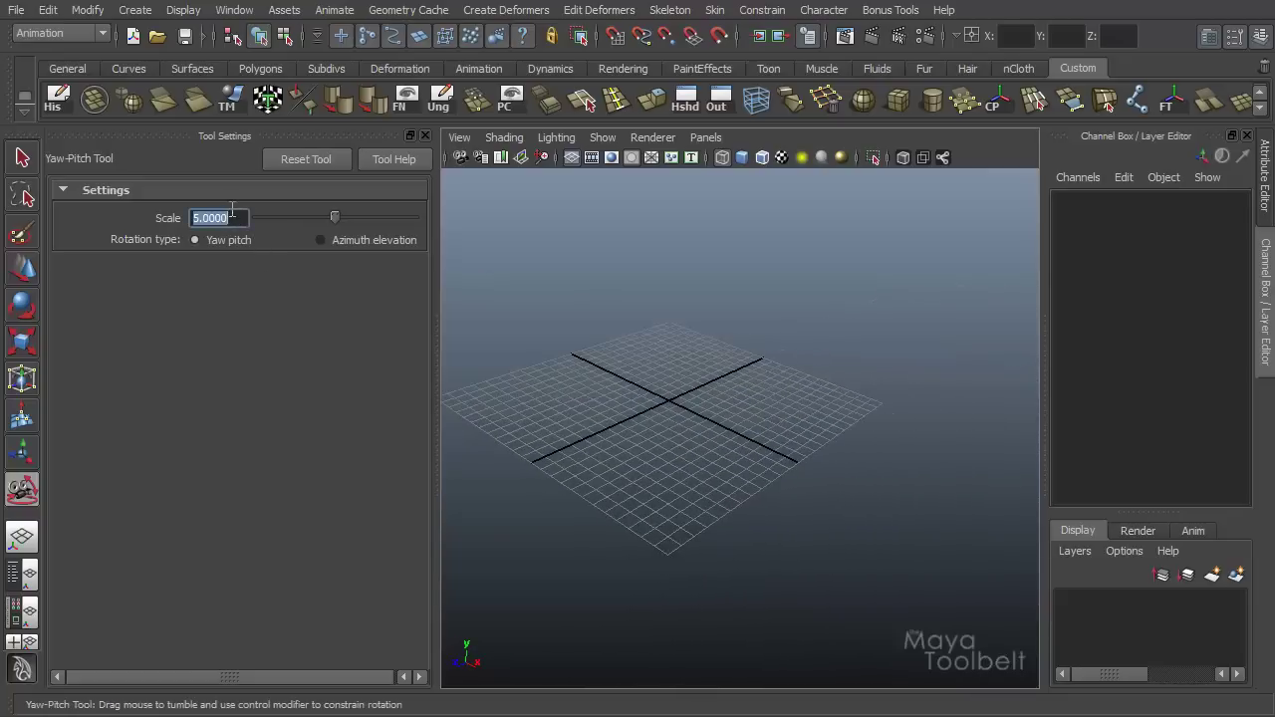
left_click_drag(449, 246, 551, 458)
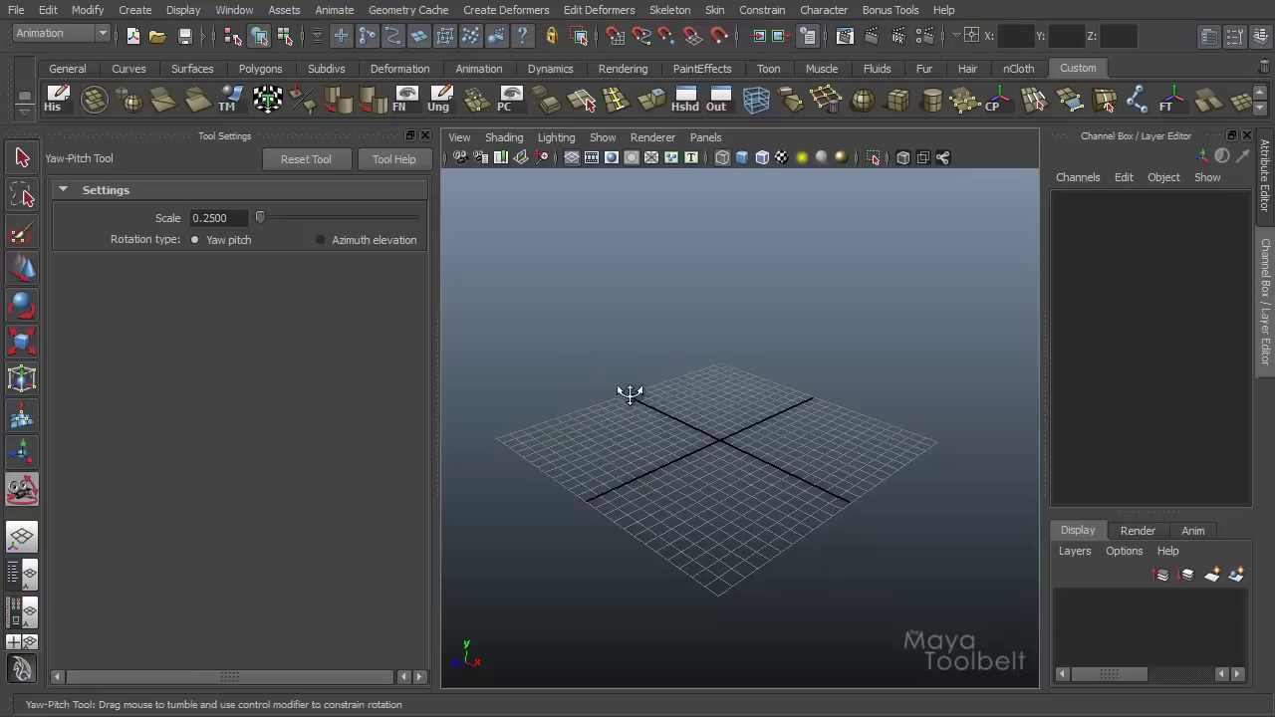
Set the Yaw-Pitch Tool's scale to 1 and swivel the camera vertically and horizontally around the grid.
double_click(230, 217)
type("1")
key("Return")
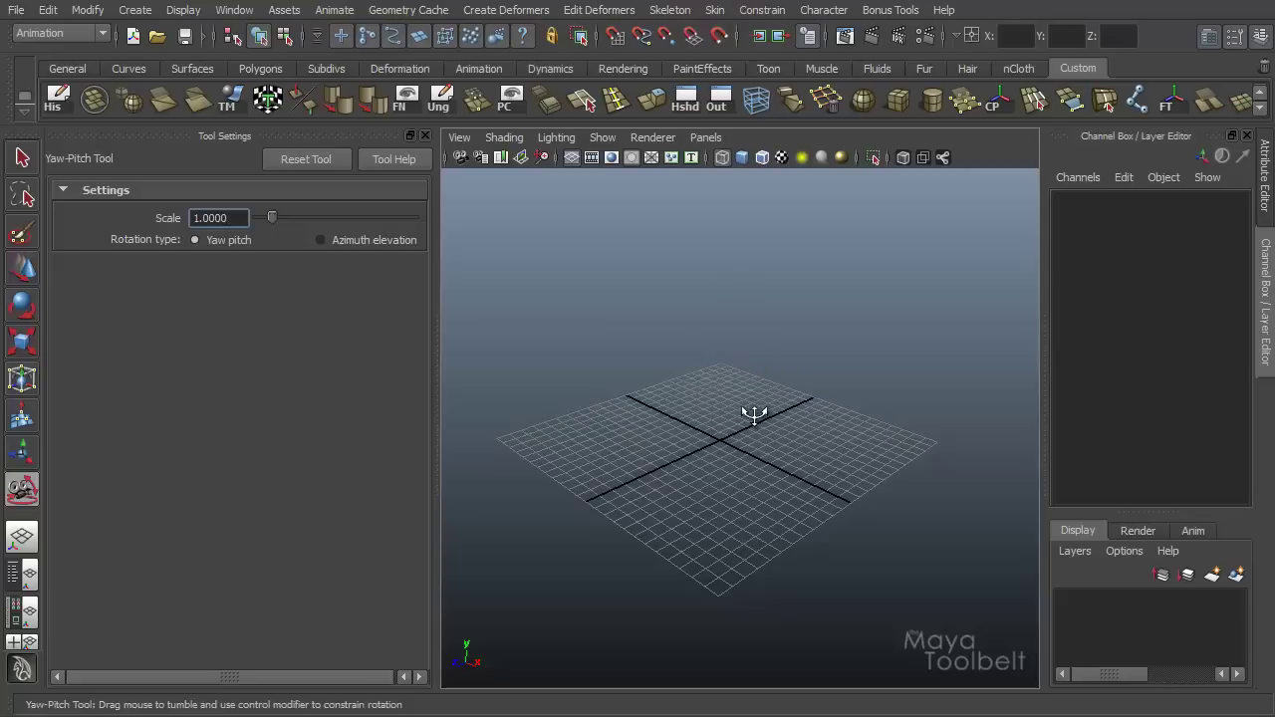
left_click_drag(797, 402, 721, 462)
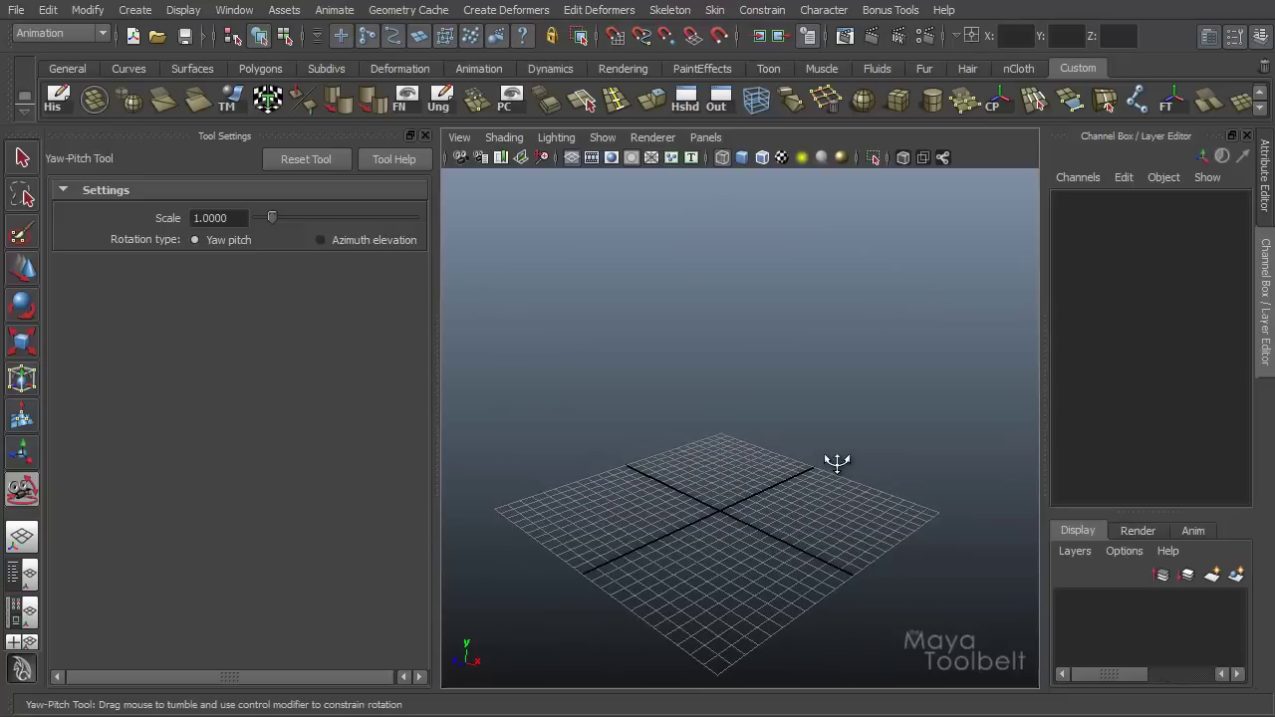
left_click_drag(801, 460, 753, 389)
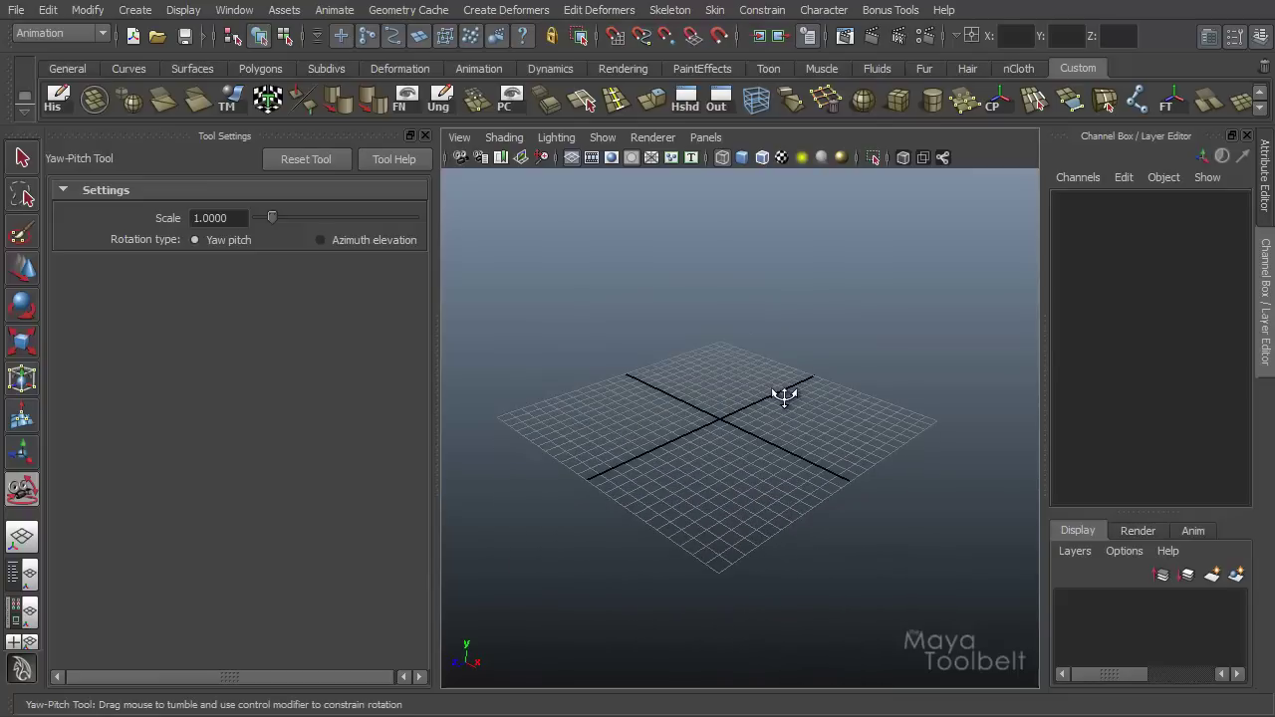
left_click_drag(774, 369, 834, 377)
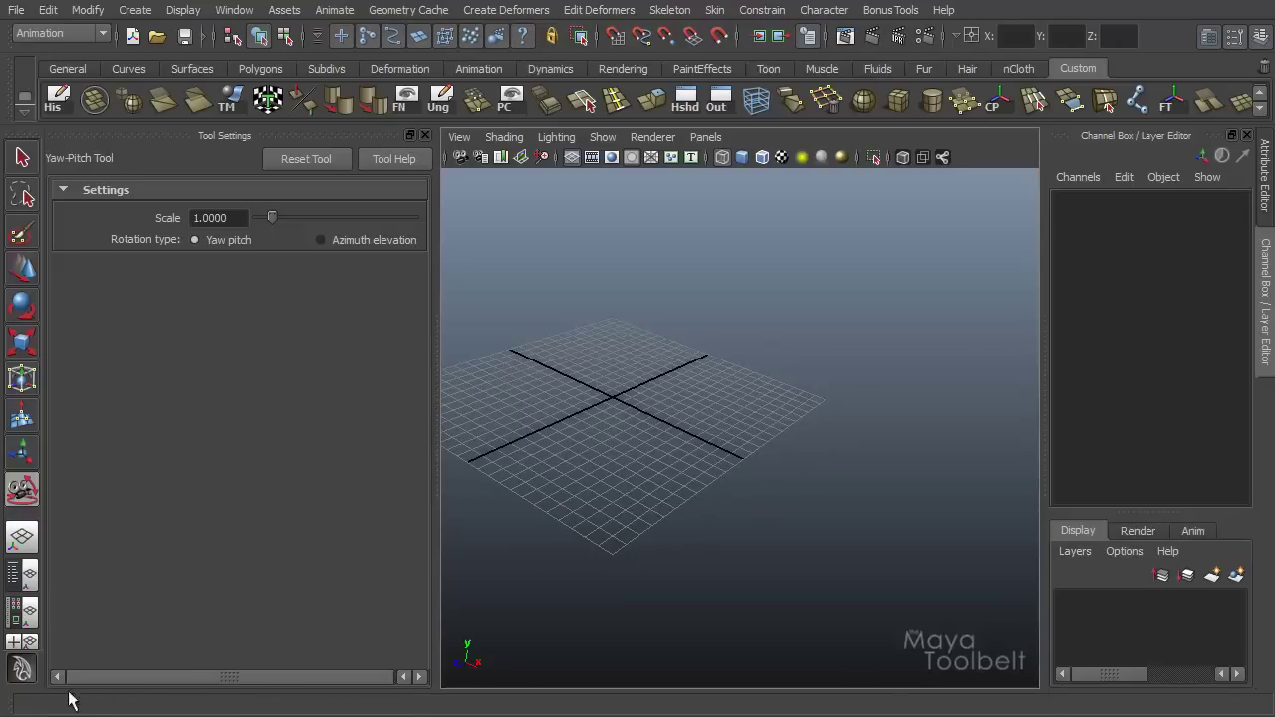
left_click_drag(706, 415, 902, 438)
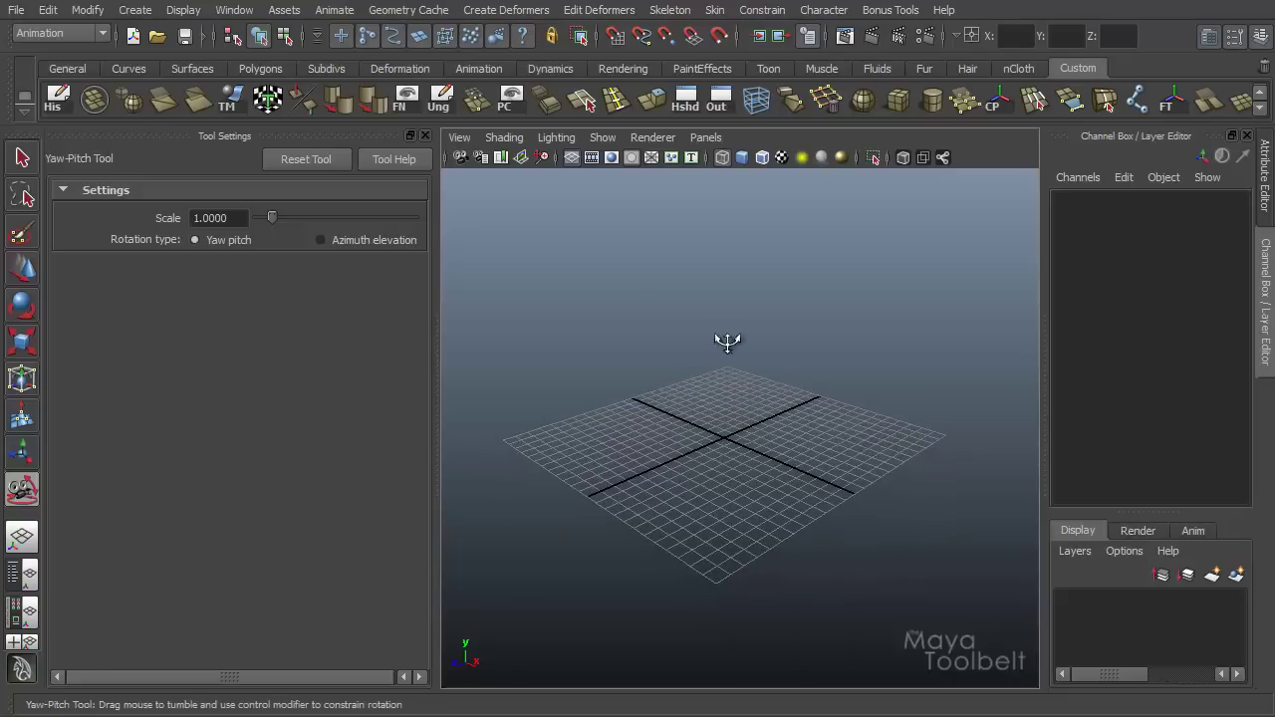
Switch to the Select Tool and close the tool settings.
key("q")
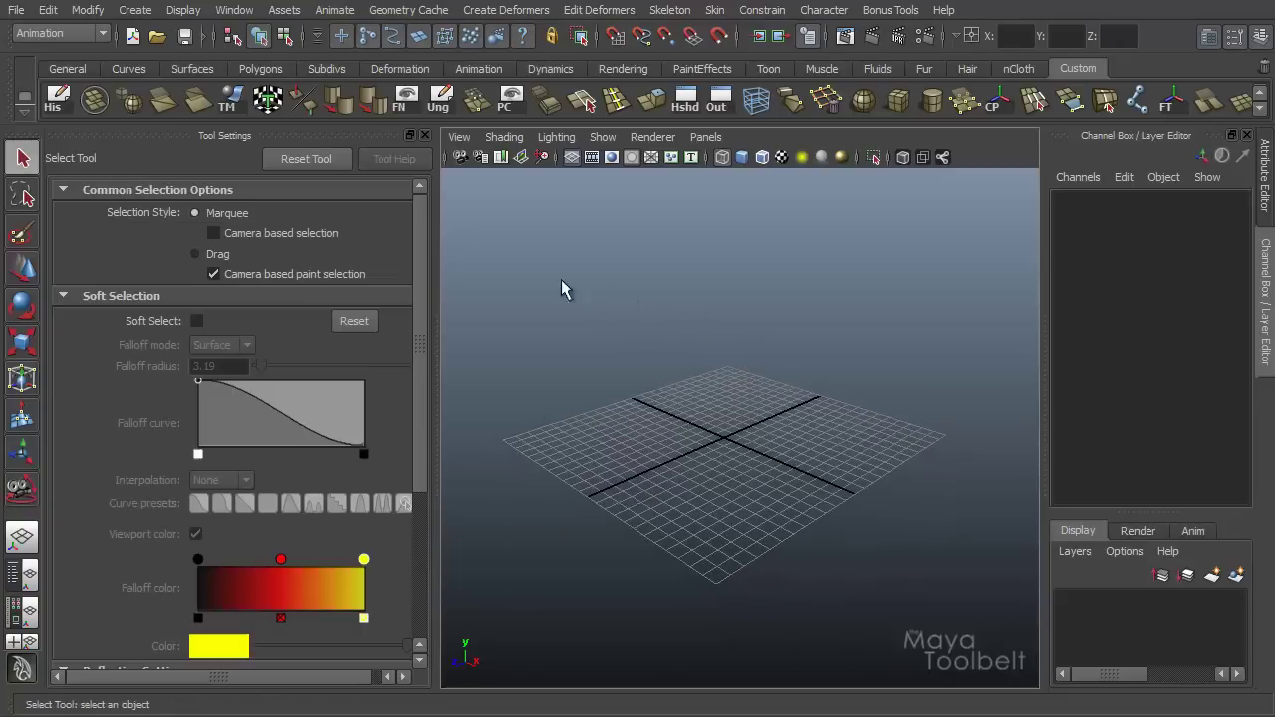
left_click(425, 134)
left_click_drag(606, 373, 691, 507, "alt")
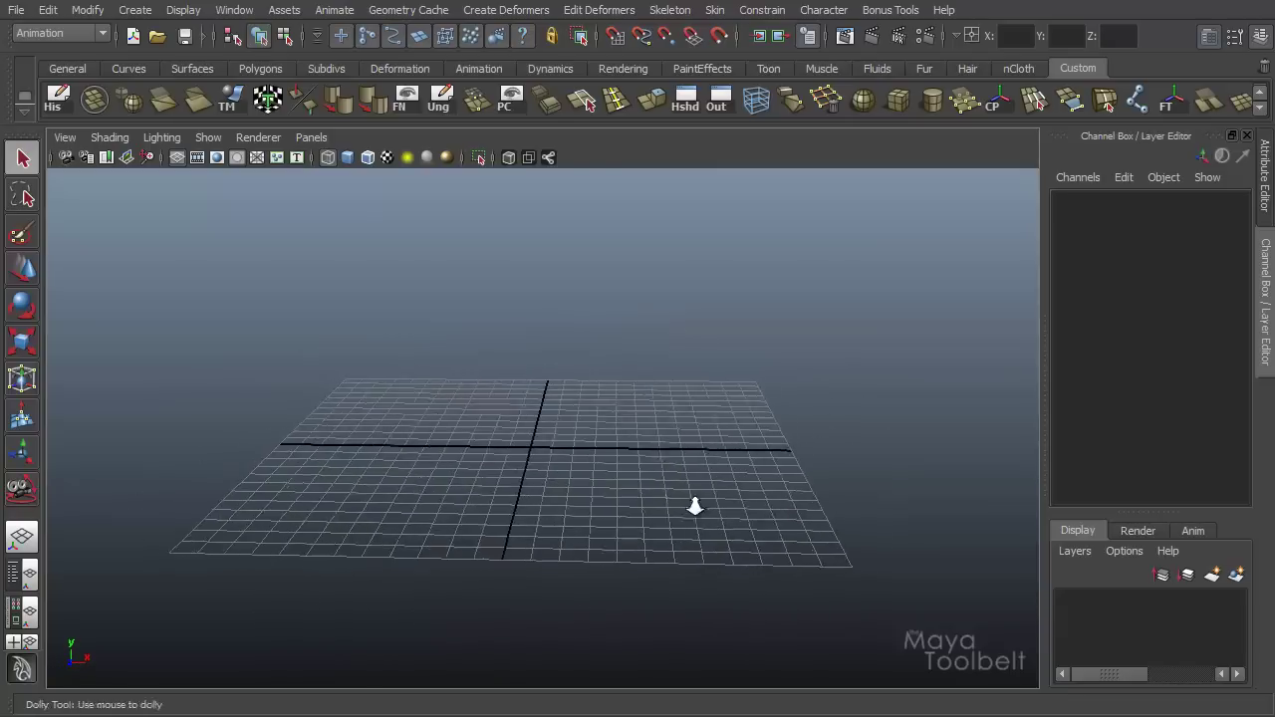
scroll(691, 507, "down", 5)
left_click_drag(797, 501, 604, 550, "alt")
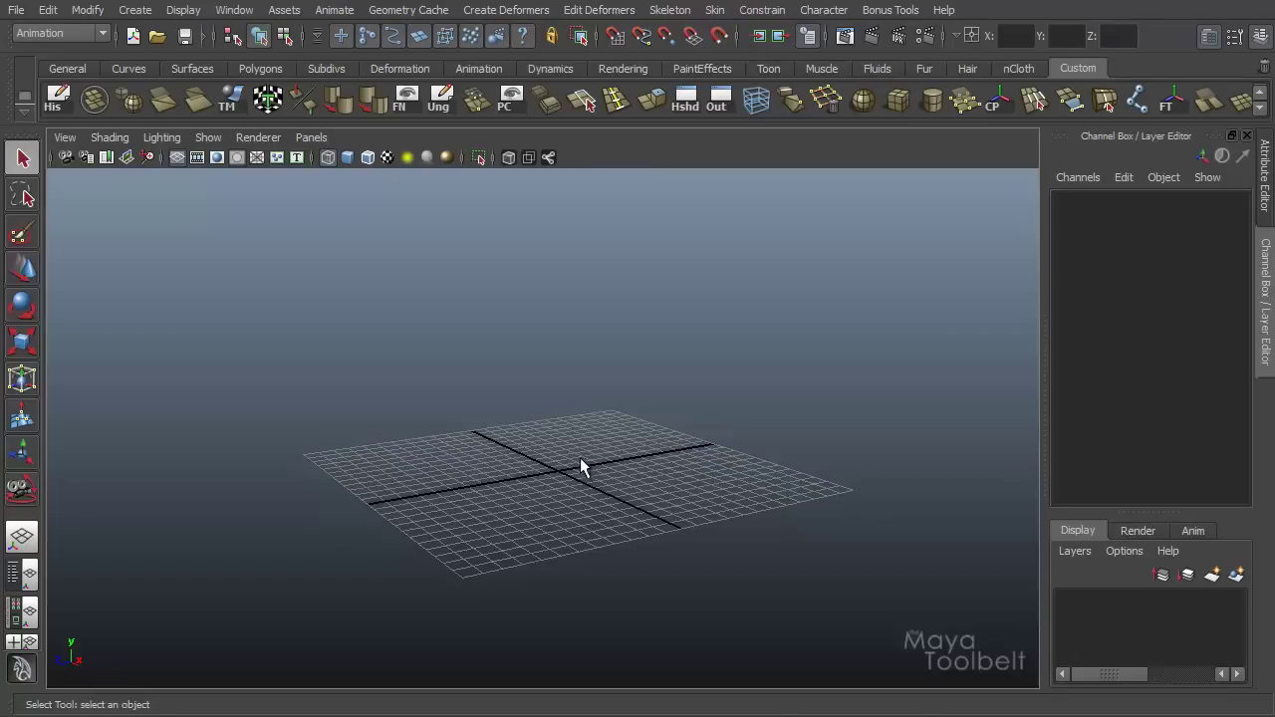
Return the camera to the predefined Perspective bookmark and tumble around the grid from there.
left_click(63, 138)
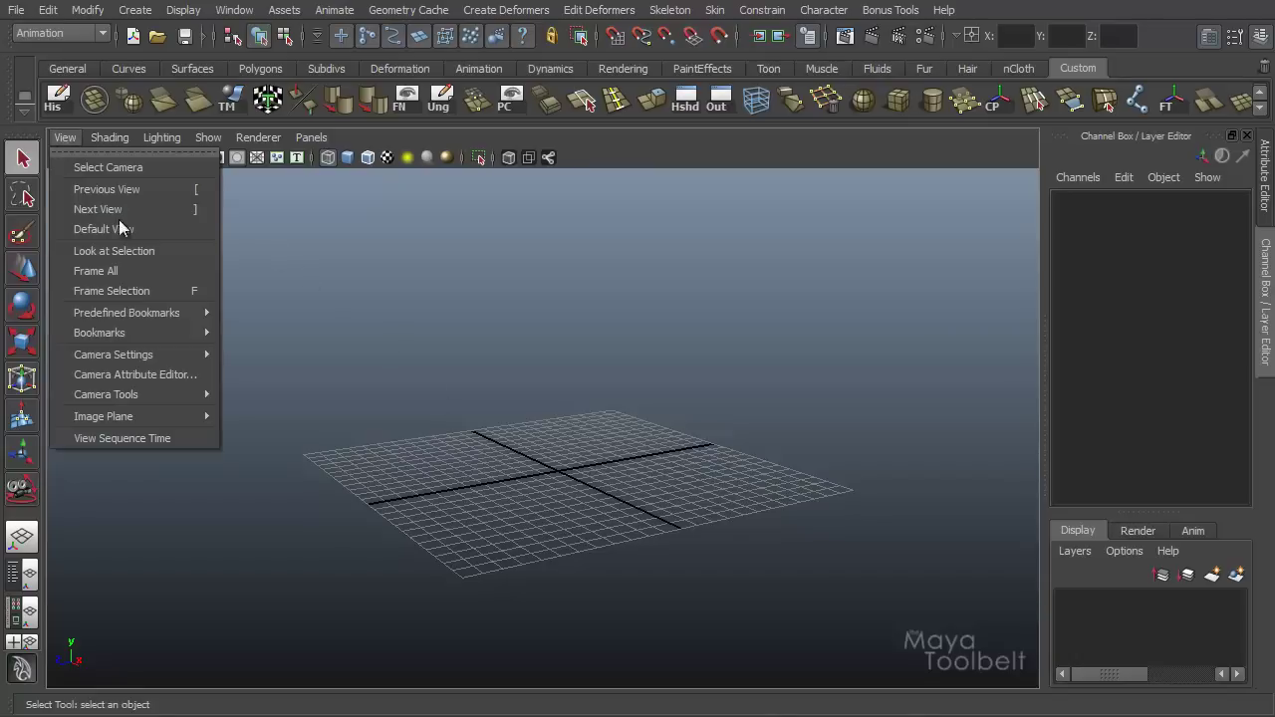
mouse_move(171, 315)
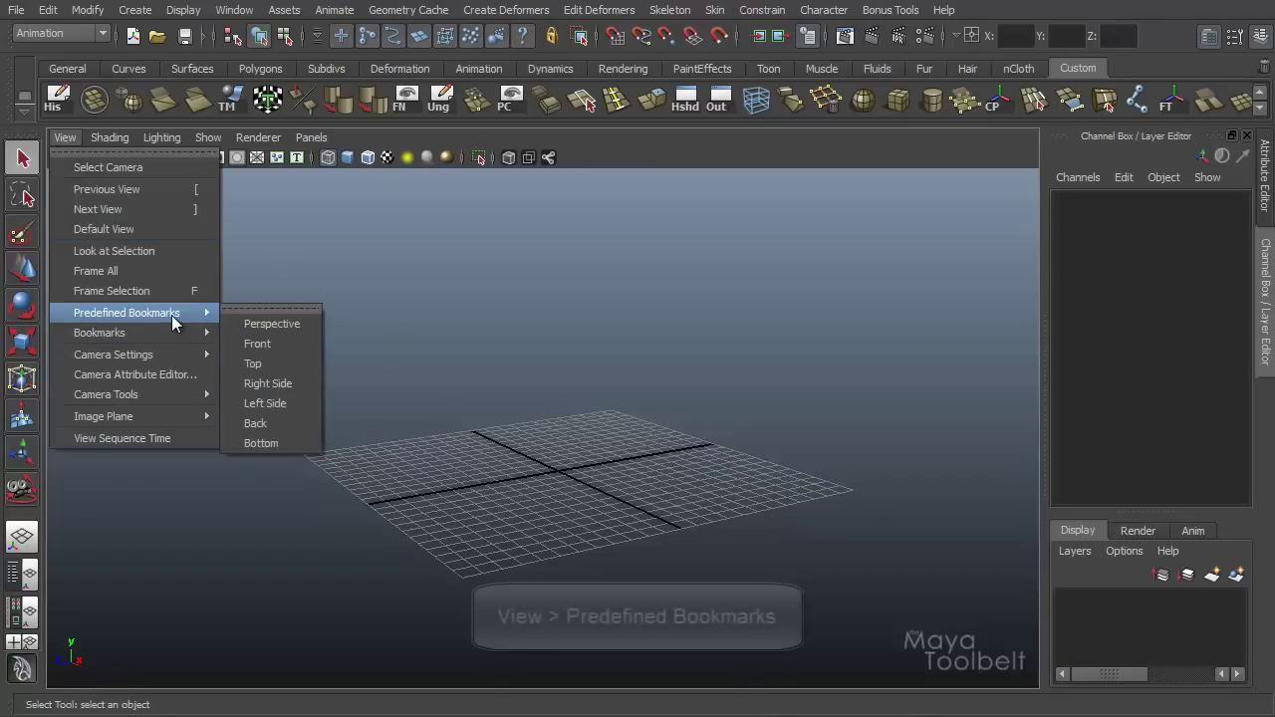
left_click(292, 327)
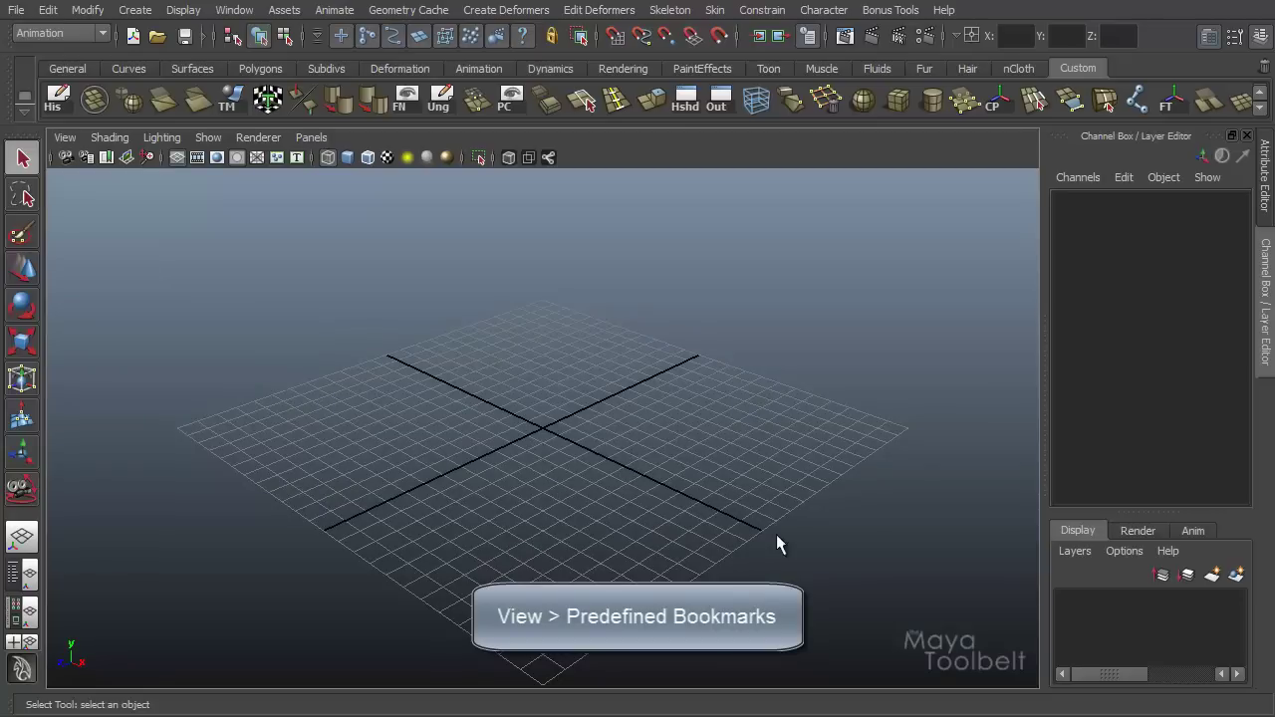
left_click_drag(776, 542, 643, 501, "alt")
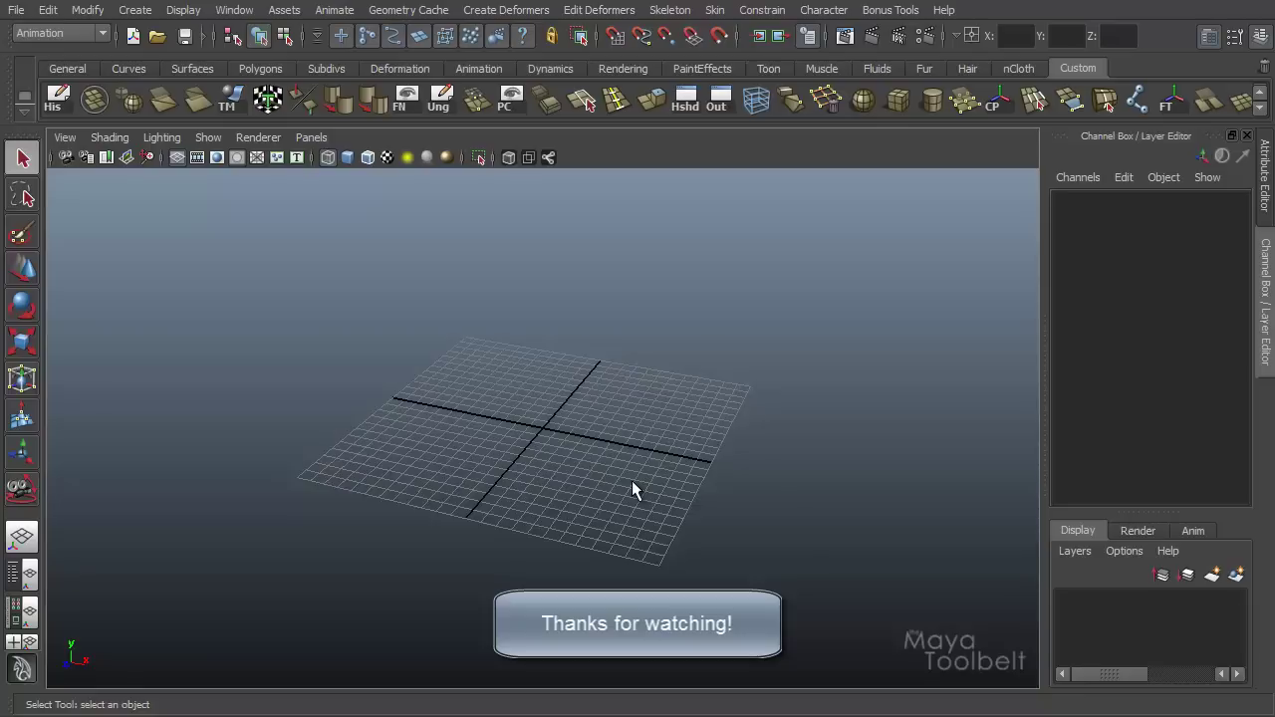